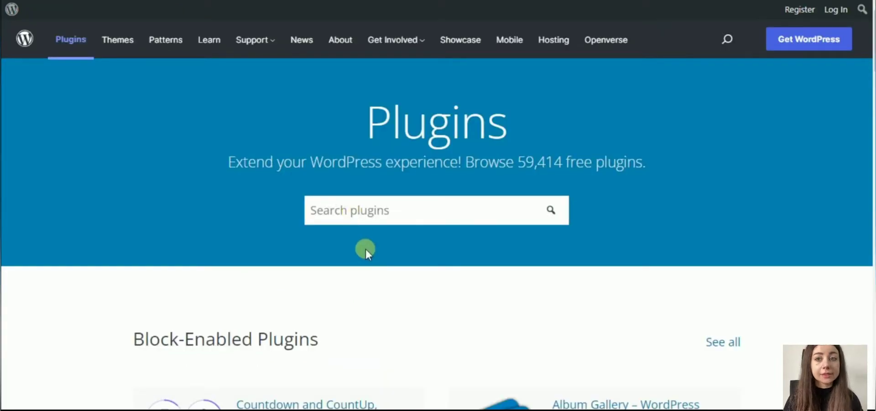
Search the WordPress.org Plugin Directory for 'survey maker'.
text(surve)
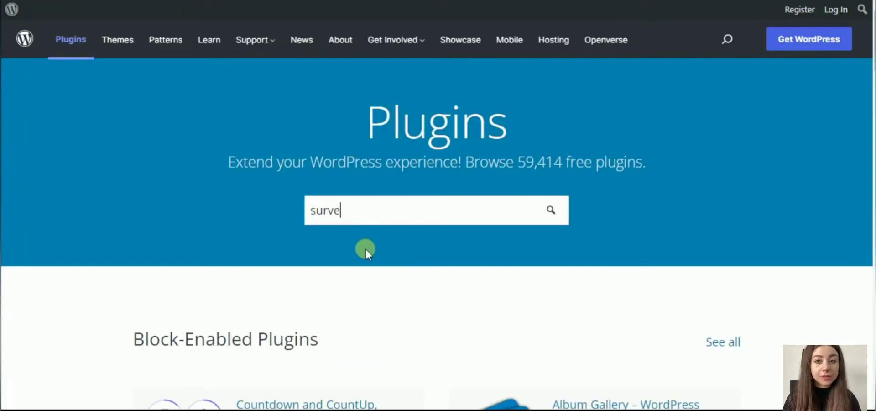
text(y maker)
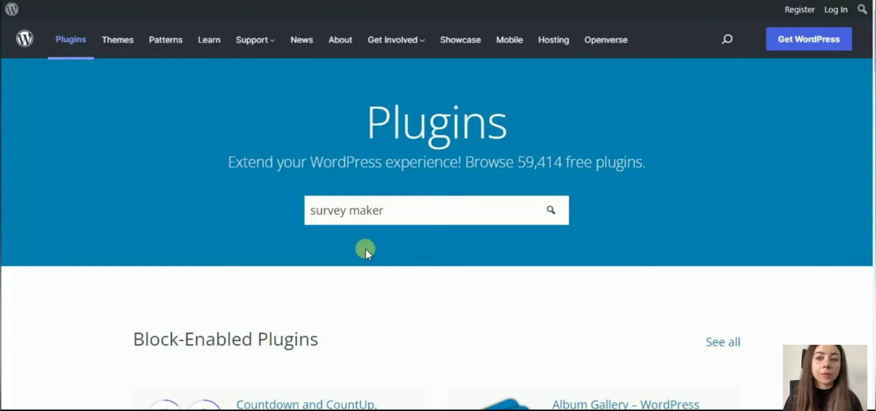
key(Return)
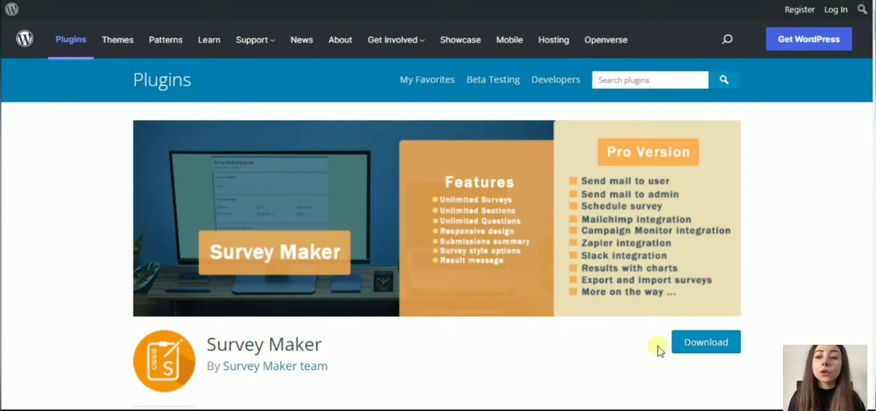
Download the Survey Maker plugin and activate it on the Installed Plugins page.
click(685, 349)
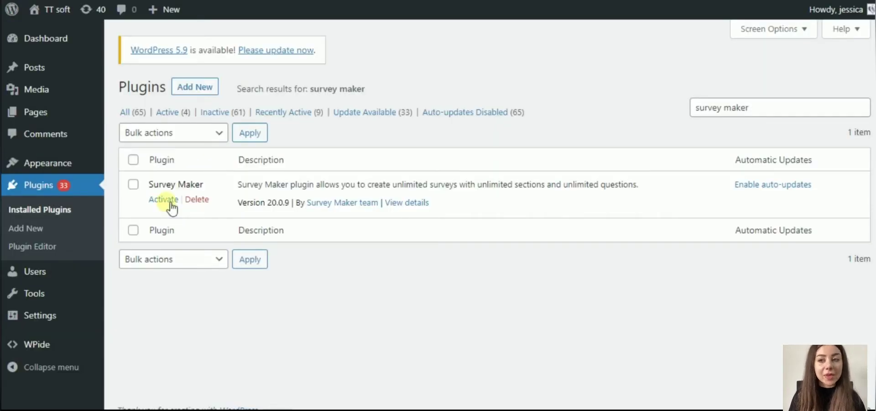
click(167, 201)
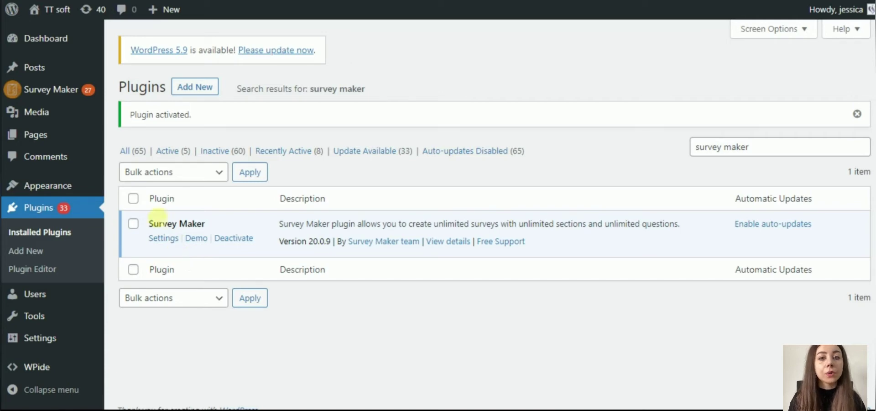
mouse_move(51, 89)
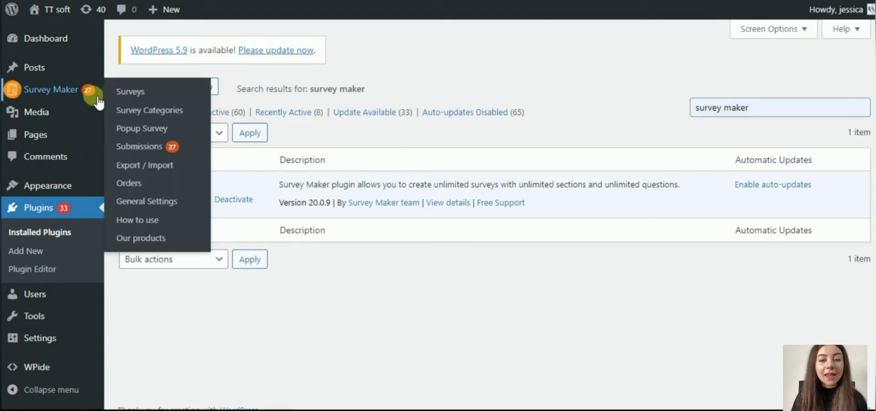
Open the Anonymous Survey from the Surveys list and add a question below the existing ones.
click(93, 96)
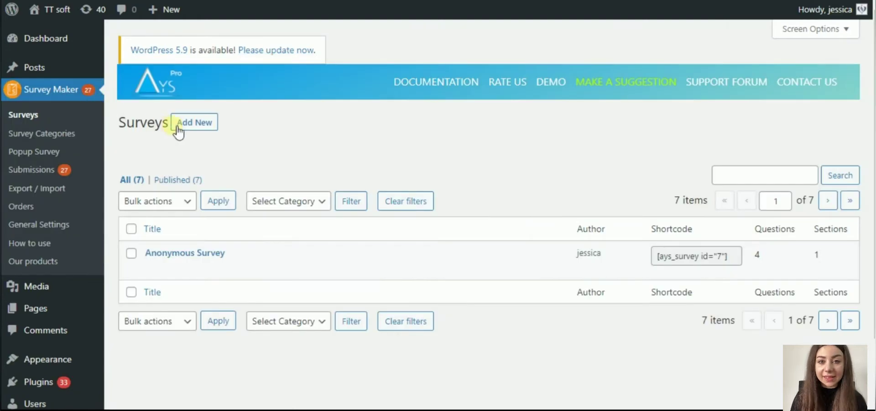
click(187, 256)
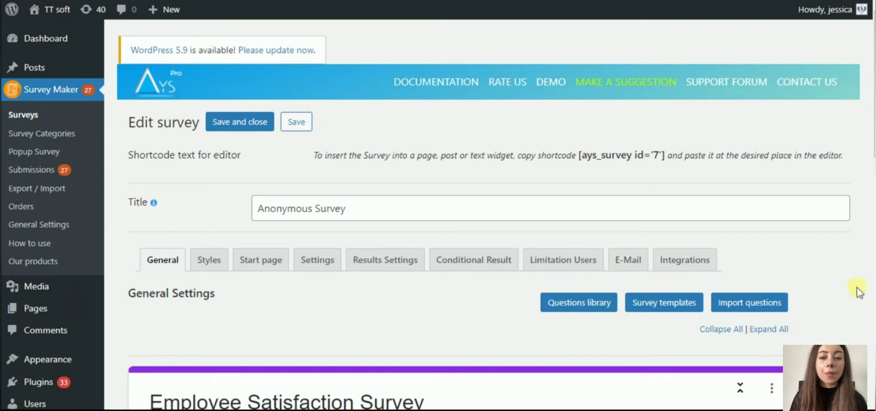
scroll(857, 289, down, 2)
scroll(855, 286, down, 2)
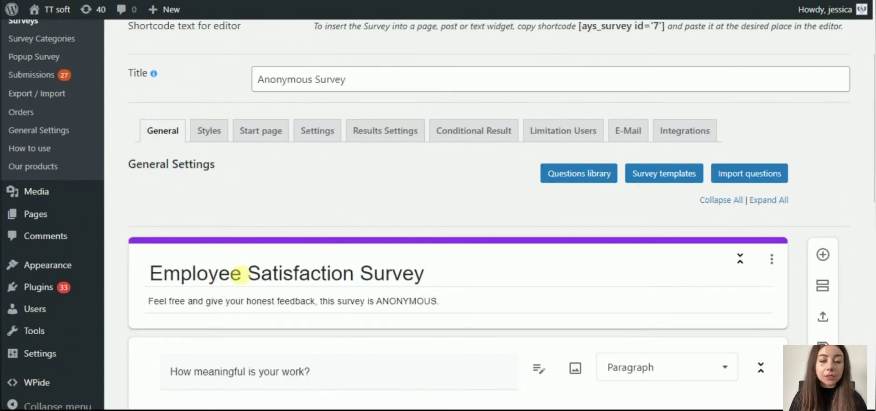
scroll(864, 265, down, 3)
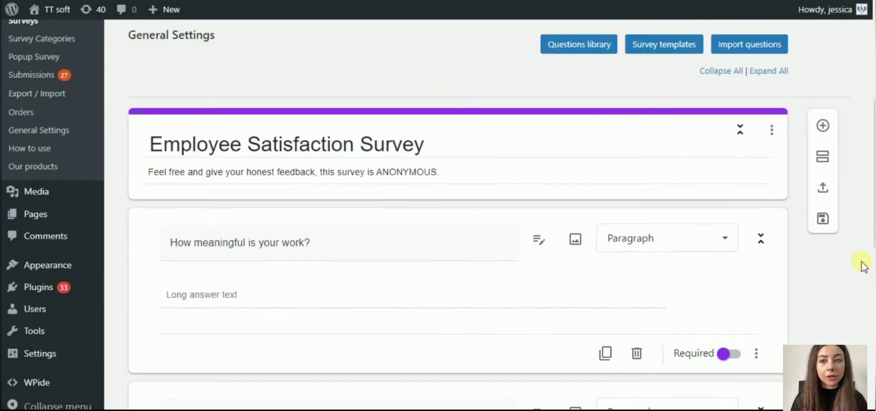
scroll(864, 265, down, 2)
scroll(864, 265, down, 2)
scroll(864, 265, down, 3)
scroll(864, 265, down, 3)
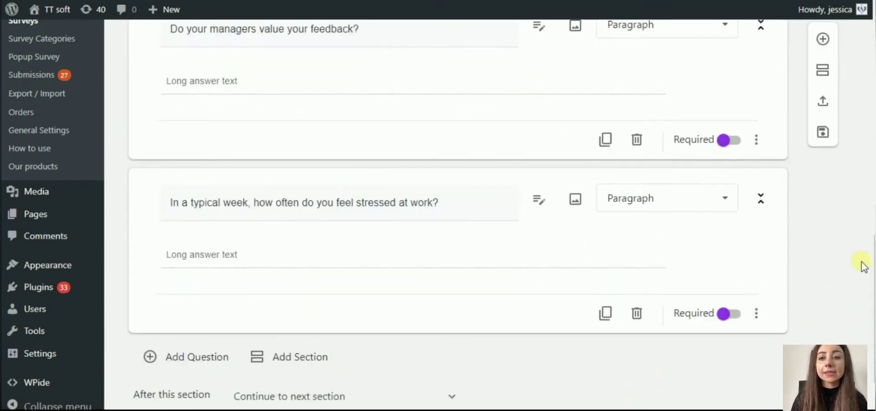
scroll(864, 265, down, 2)
scroll(858, 270, down, 1)
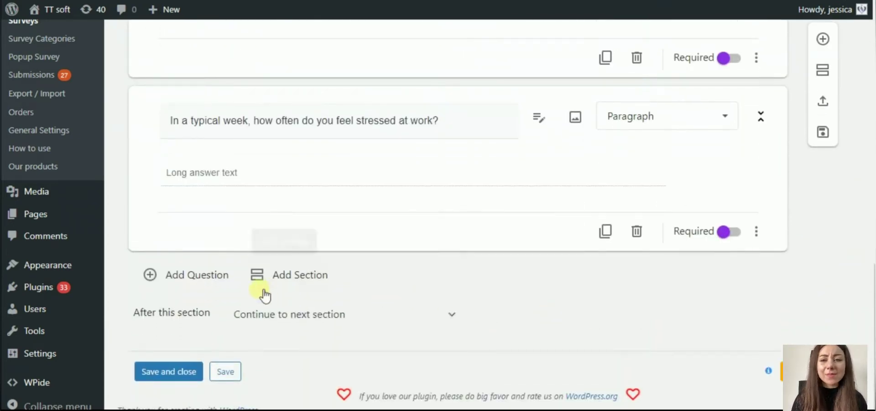
click(225, 277)
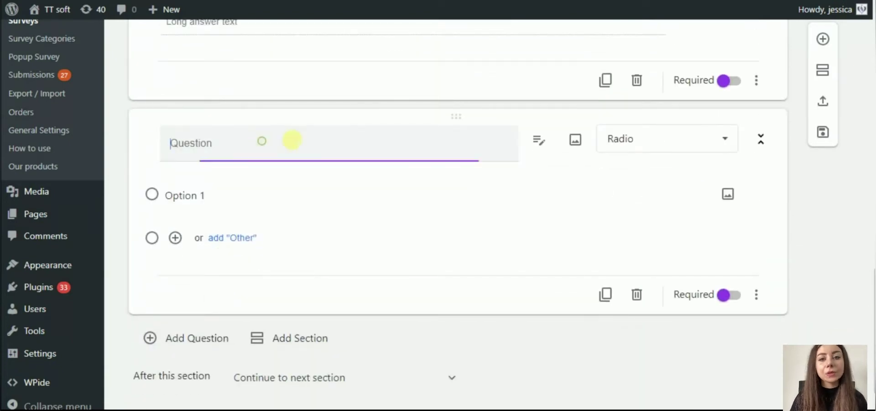
Make the new question a long paragraph answer and save the Anonymous Survey.
text(H)
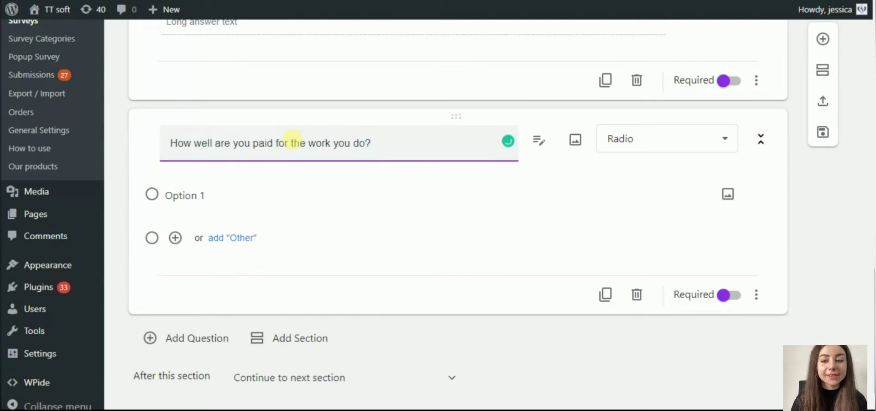
click(644, 141)
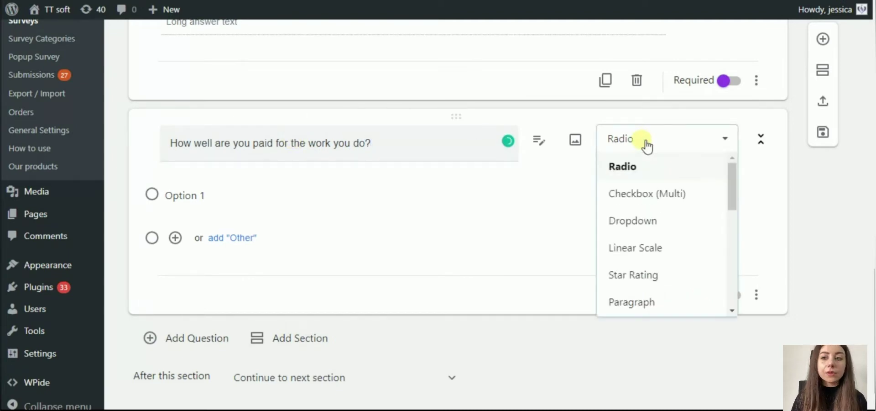
scroll(678, 283, down, 1)
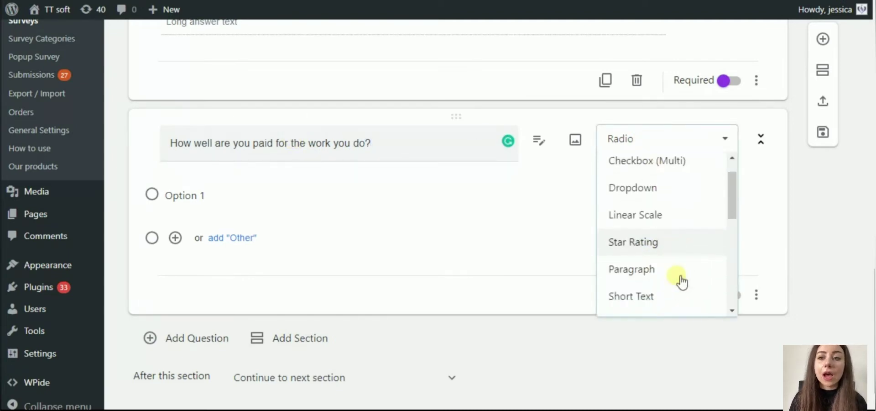
scroll(677, 256, down, 3)
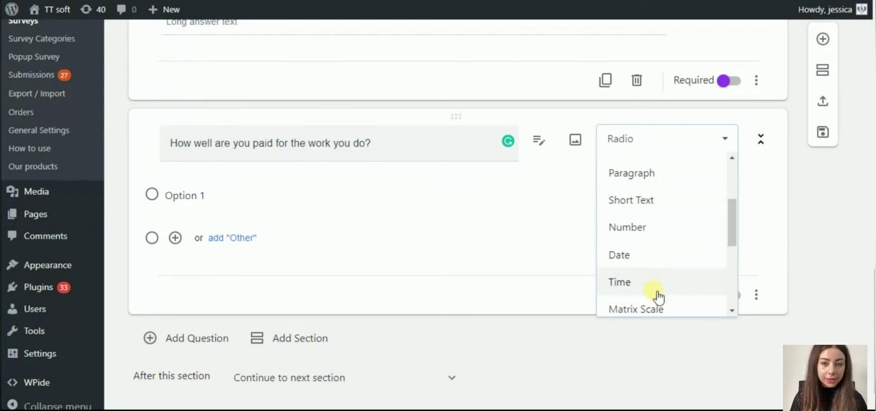
scroll(656, 292, down, 2)
scroll(656, 283, down, 2)
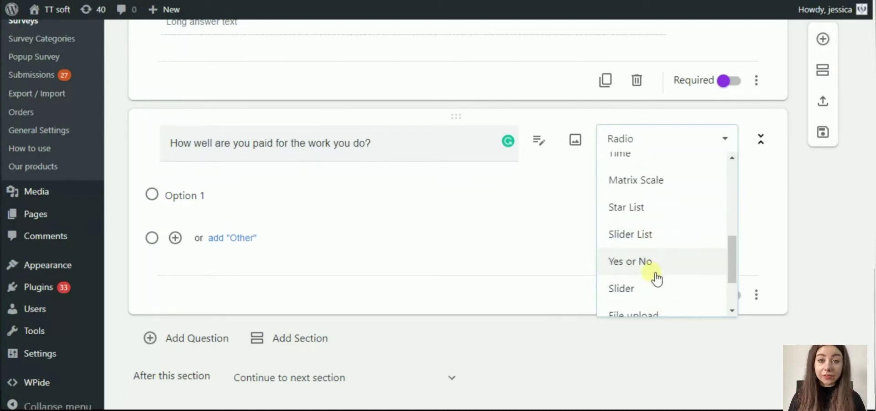
scroll(657, 292, down, 3)
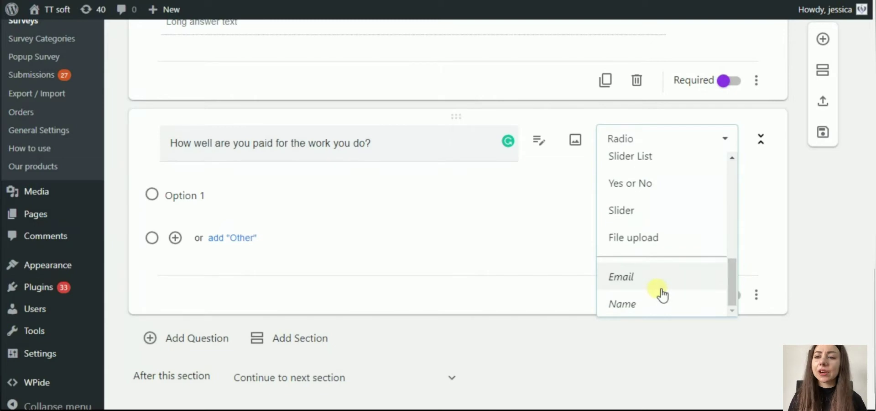
scroll(671, 244, up, 2)
scroll(671, 245, up, 2)
scroll(672, 245, up, 3)
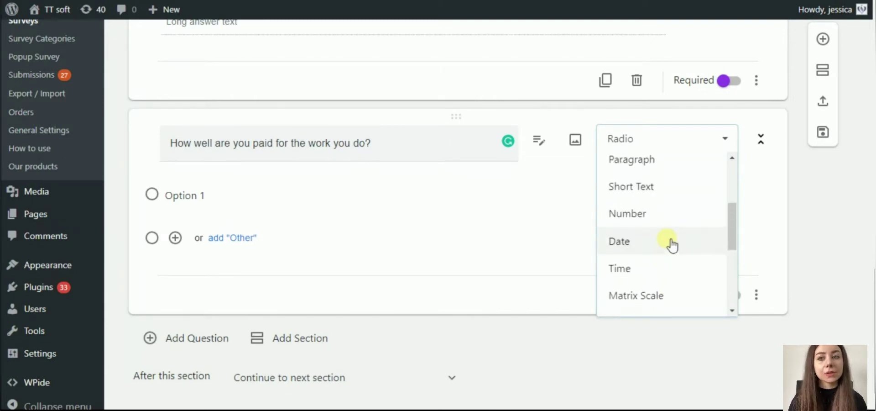
click(665, 165)
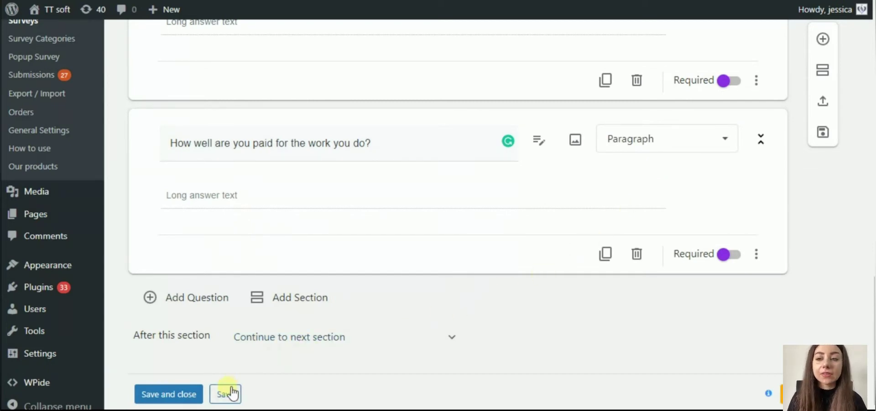
click(192, 393)
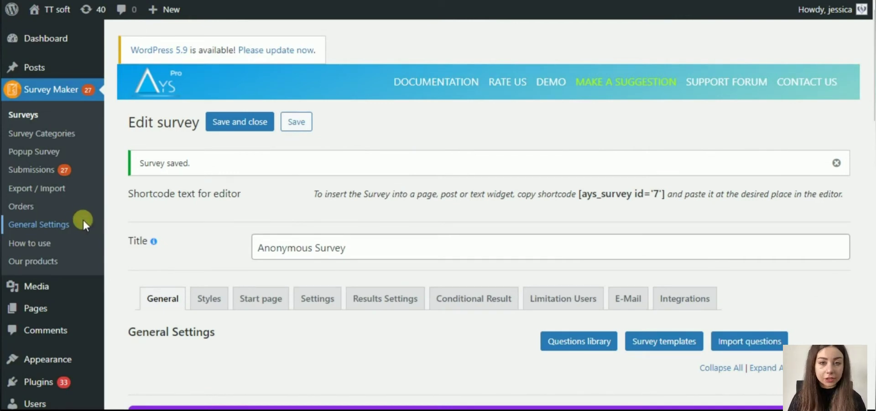
In Survey Maker General Settings, tick Do not store user emails and IP addresses.
click(84, 221)
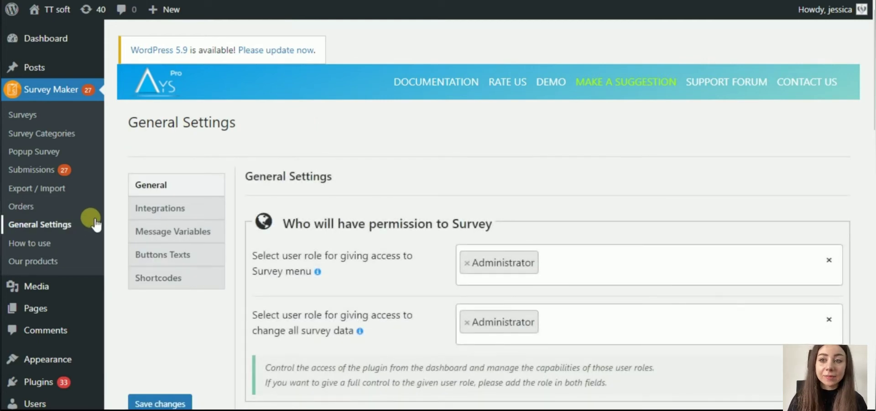
scroll(340, 246, down, 3)
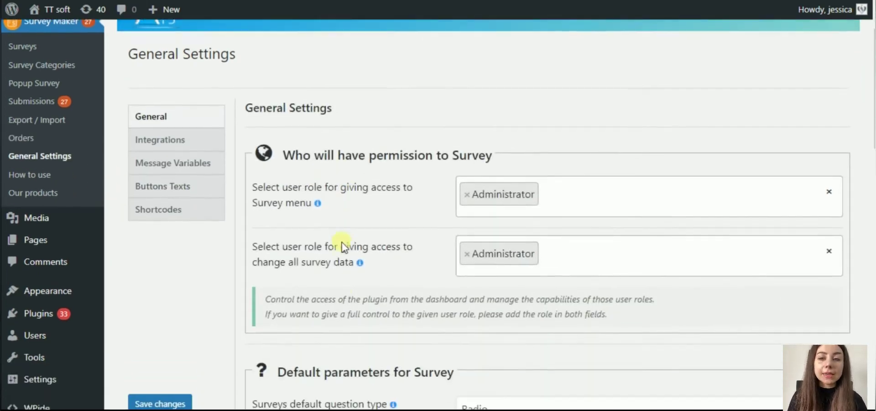
scroll(368, 234, down, 3)
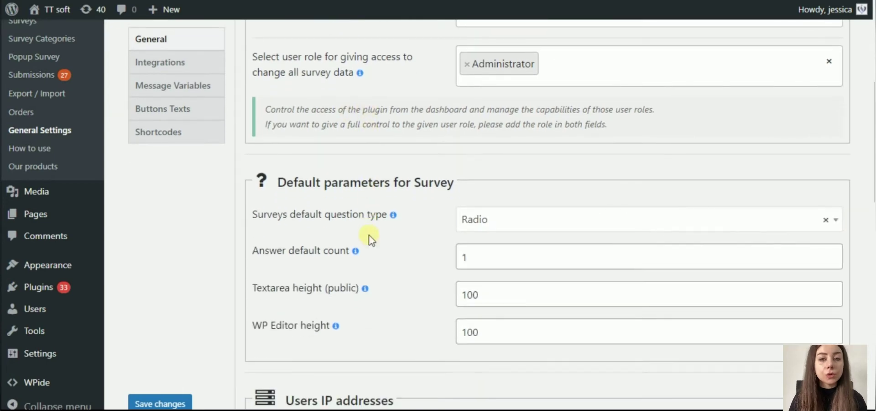
scroll(369, 236, down, 1)
scroll(369, 236, down, 2)
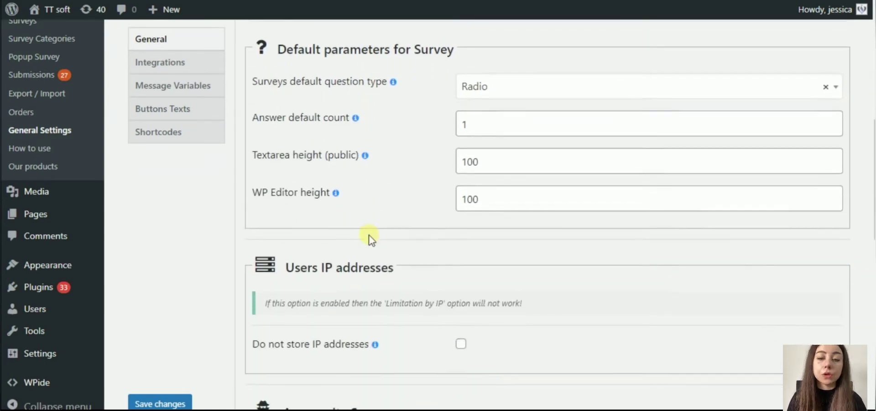
scroll(369, 237, down, 3)
scroll(369, 236, down, 2)
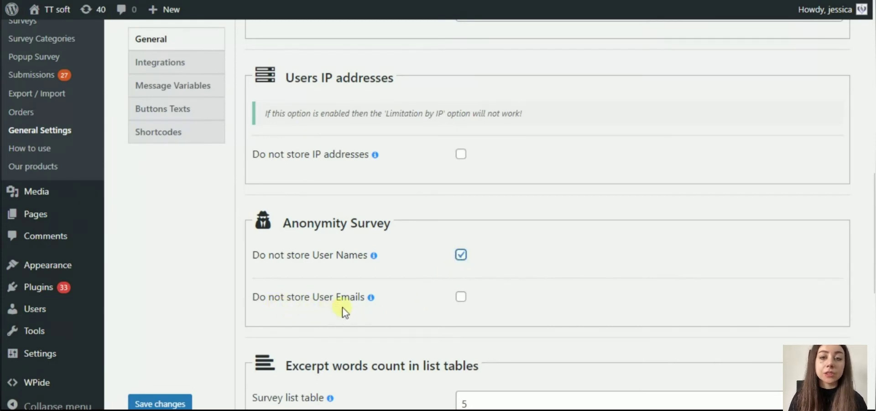
click(461, 297)
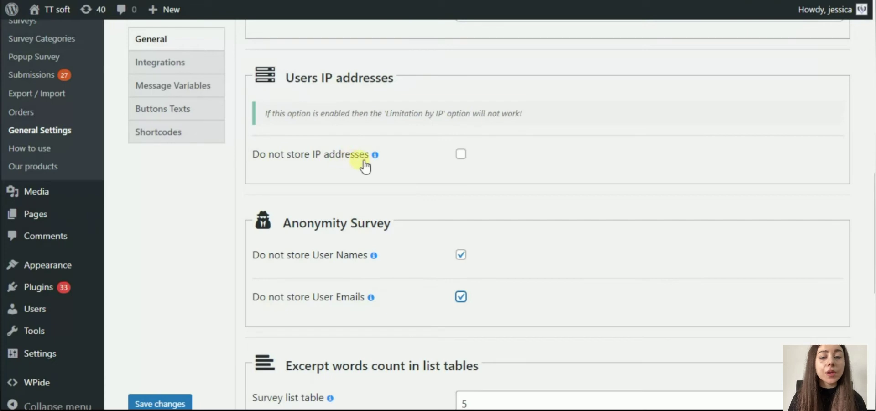
click(462, 155)
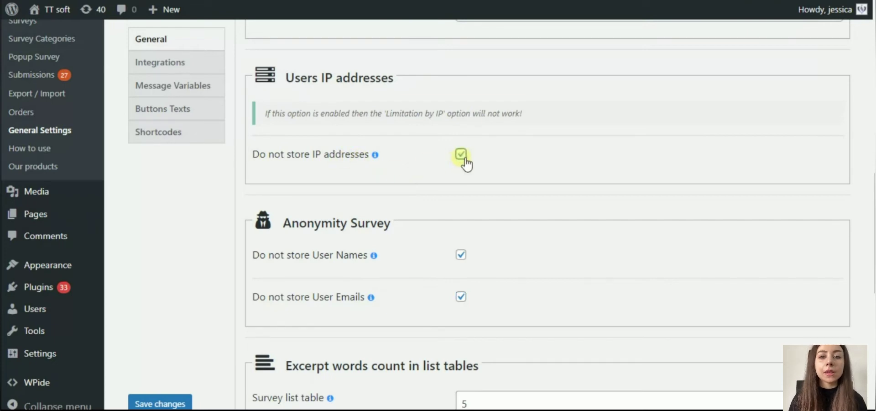
Save the General Settings changes and go to the Posts list.
scroll(439, 207, down, 1)
scroll(439, 206, down, 1)
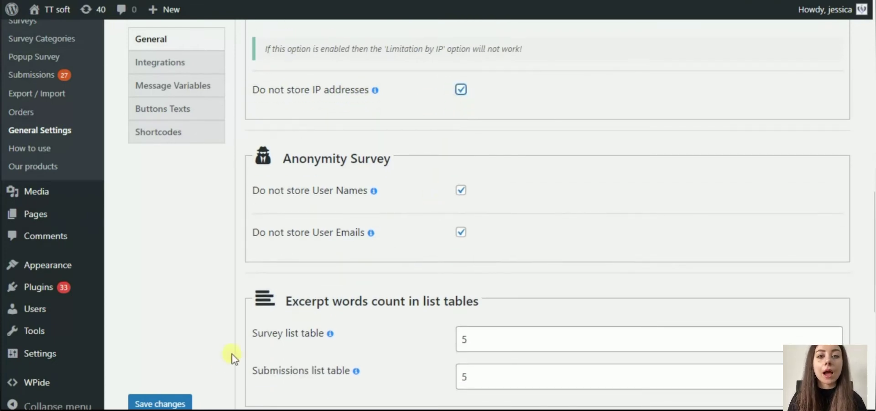
click(162, 403)
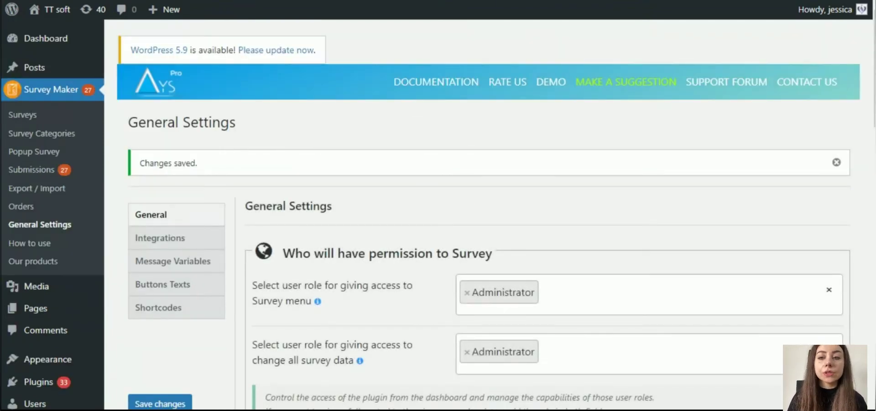
mouse_move(35, 67)
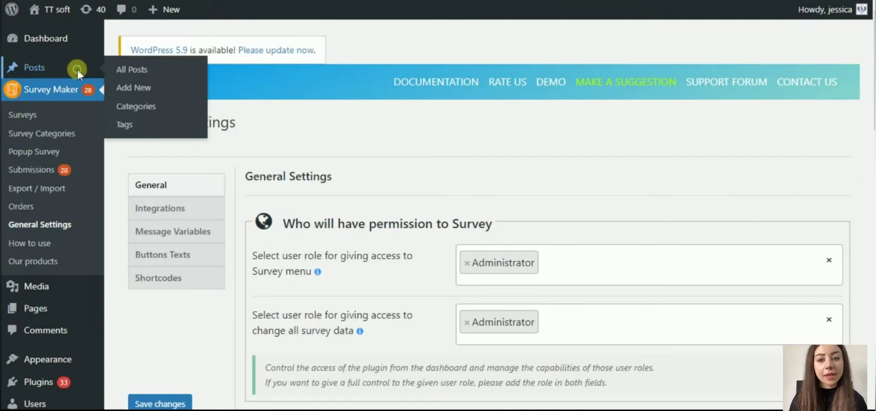
click(78, 68)
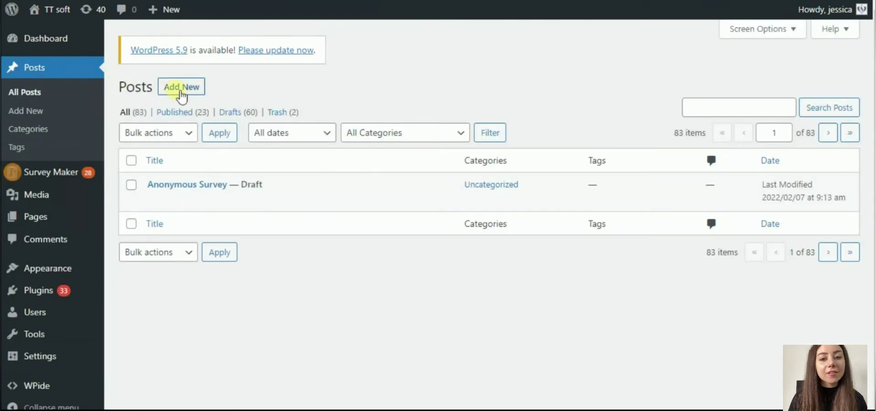
Paste the [ays_survey id="7"] shortcode into the Anonymous Survey draft post.
click(184, 187)
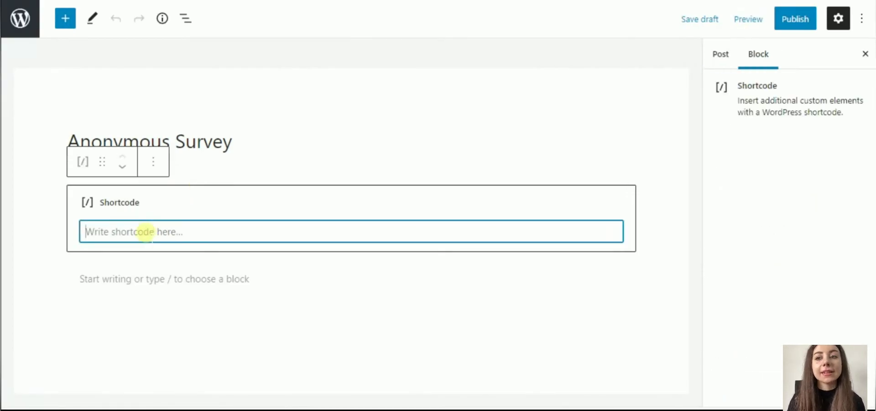
text([ays_survey id="7"])
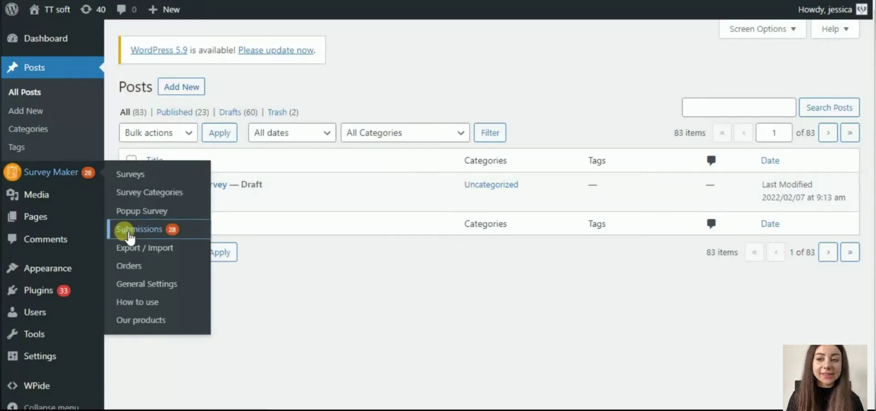
click(127, 233)
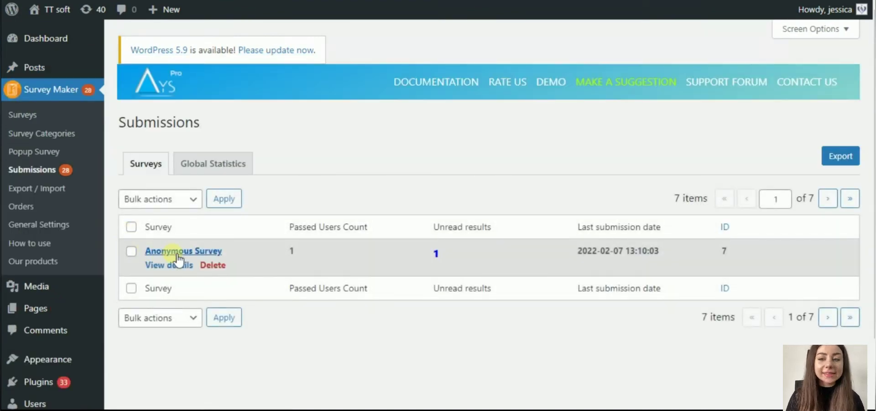
View the Anonymous Survey's Individual responses, showing a Guest respondent with no email or IP.
click(173, 257)
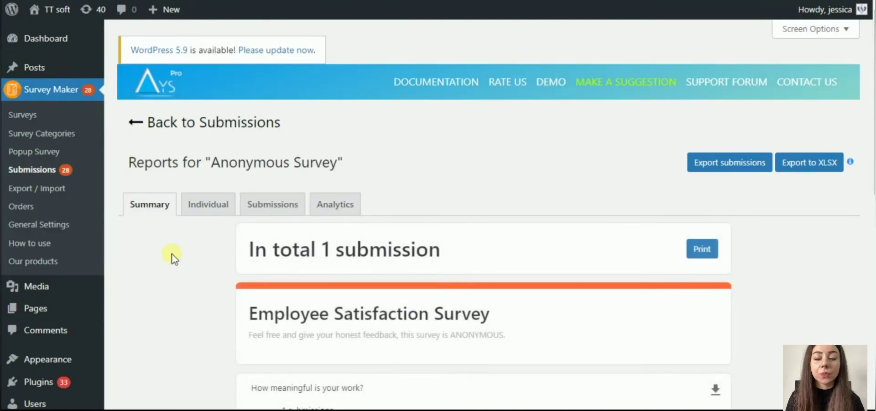
scroll(207, 253, down, 3)
scroll(208, 254, down, 5)
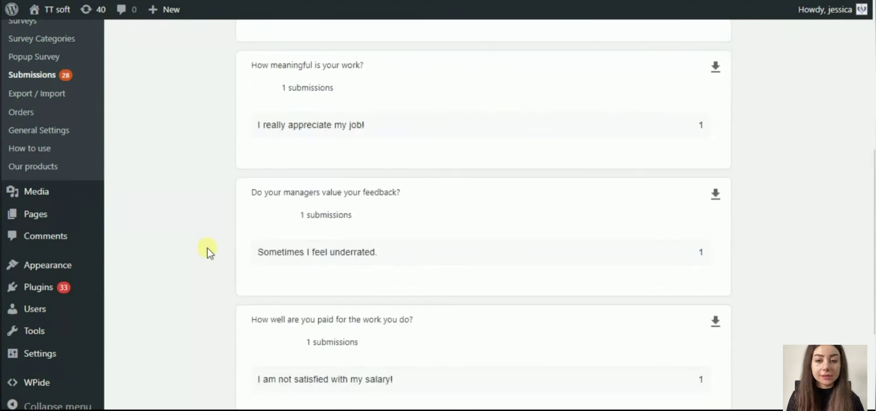
scroll(208, 252, down, 2)
scroll(208, 251, down, 2)
scroll(207, 251, down, 1)
scroll(208, 248, up, 5)
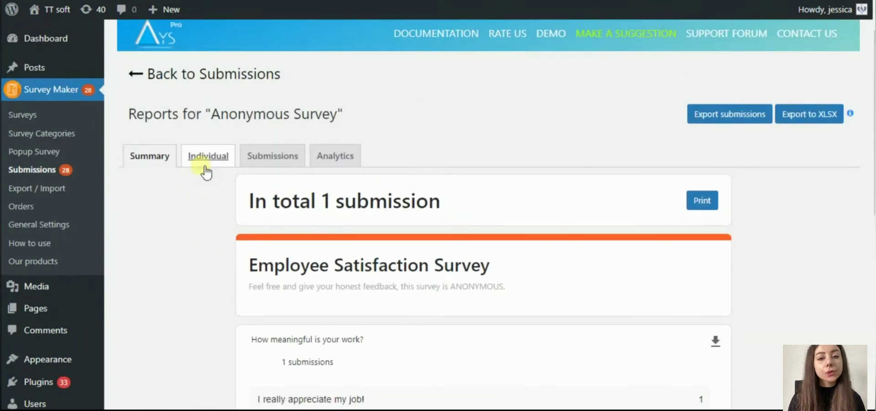
click(208, 165)
scroll(299, 224, down, 3)
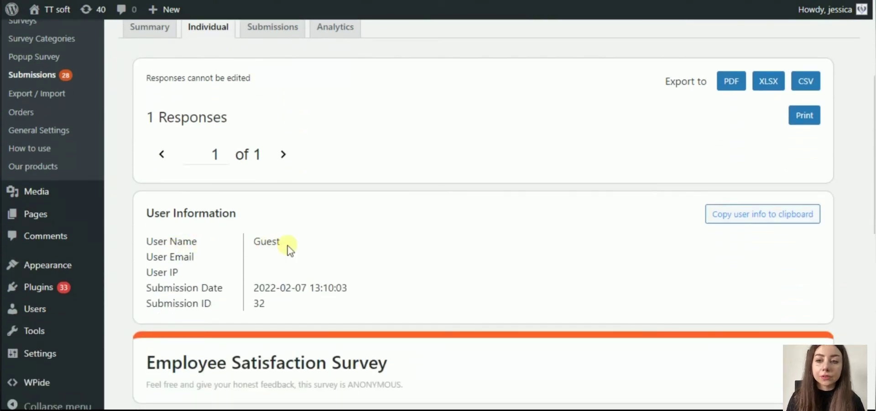